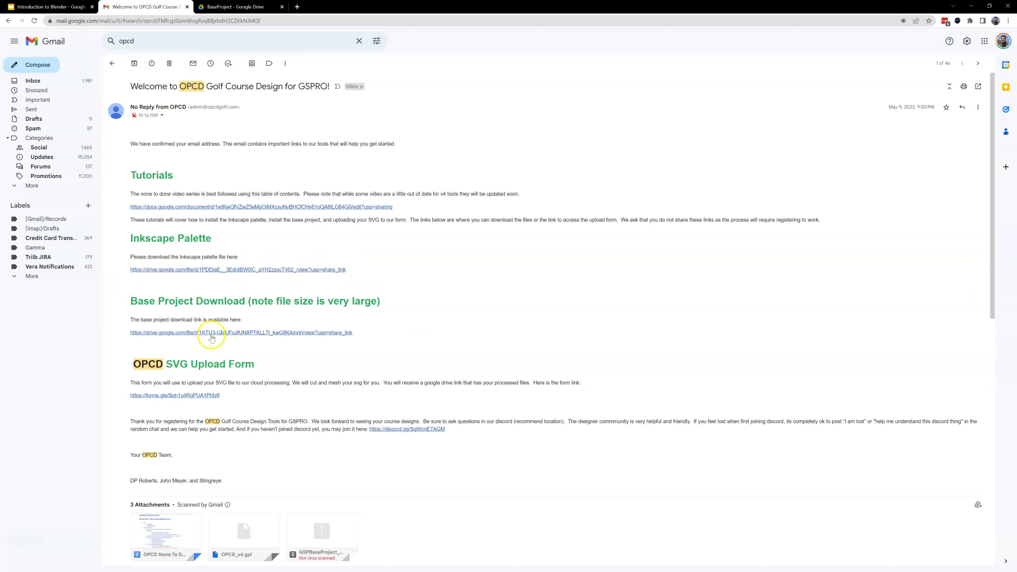
- Download GSPBaseProject_v4_2023_05_29.zip from the shared BaseProject folder in Google Drive, accepting the download without a virus scan
{"action": "left_click", "coordinate": [250, 7]}
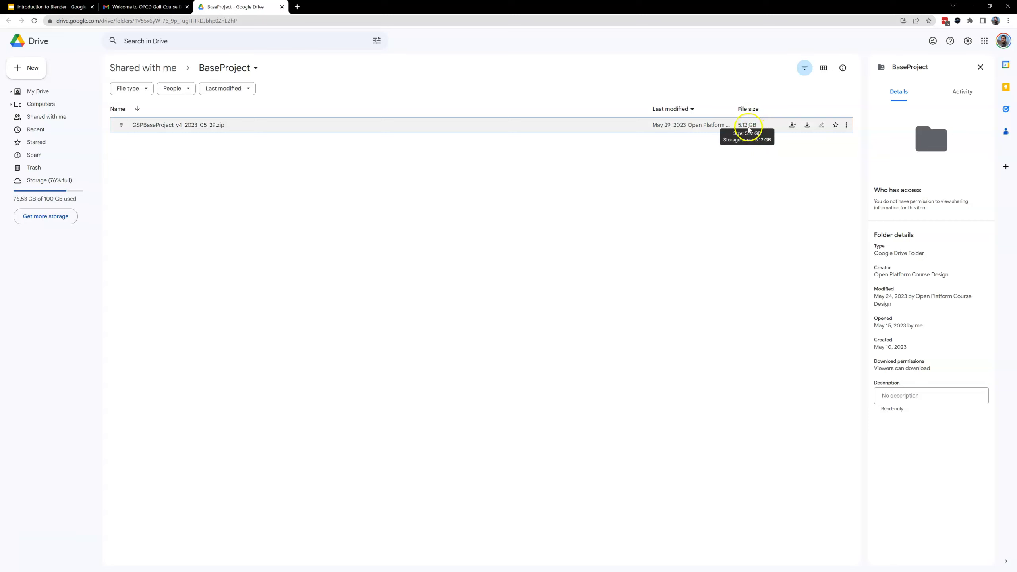
{"action": "left_click", "coordinate": [808, 125]}
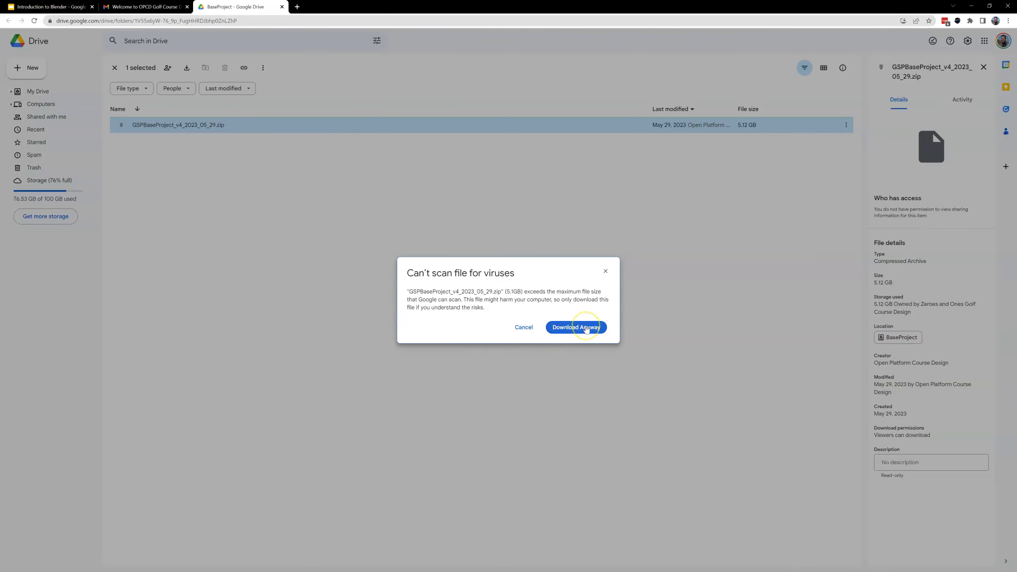
{"action": "left_click", "coordinate": [586, 327]}
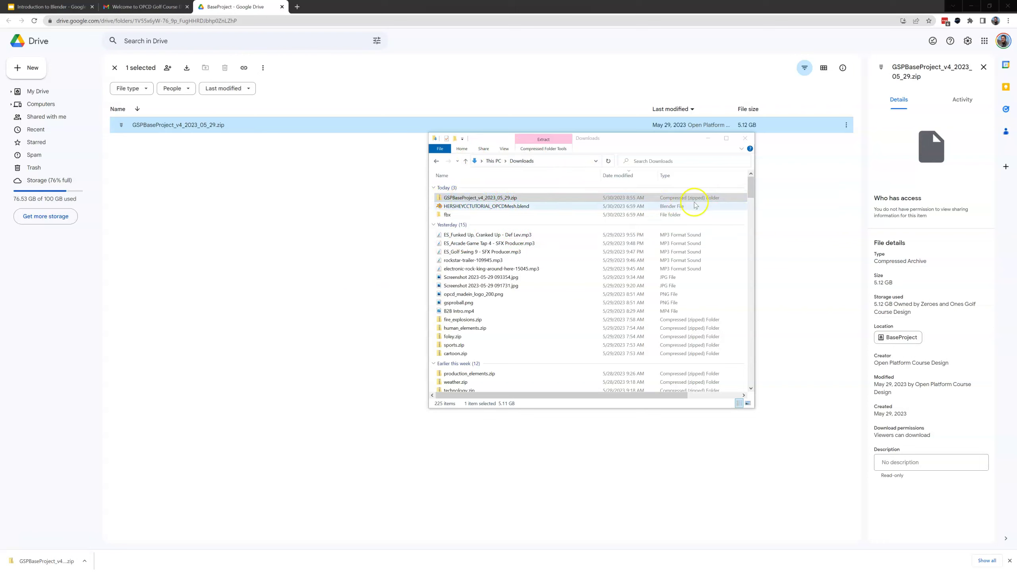
- Extract GSPBaseProject_v4_2023_05_29.zip from the Downloads folder into D:\OPCD Projects\HCC
{"action": "left_click_drag", "start_coordinate": [660, 394], "coordinate": [593, 389]}
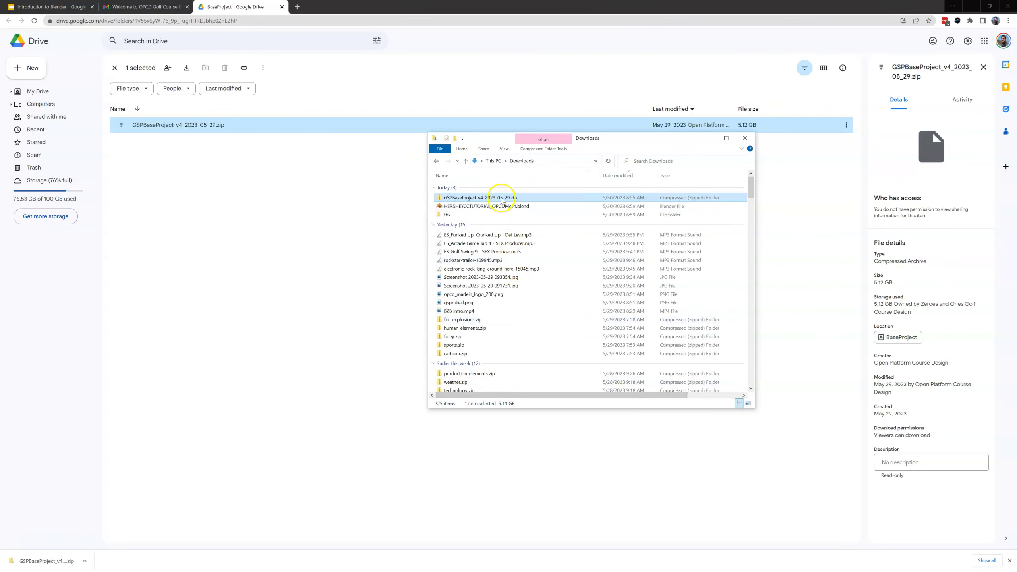
{"action": "right_click", "coordinate": [501, 199]}
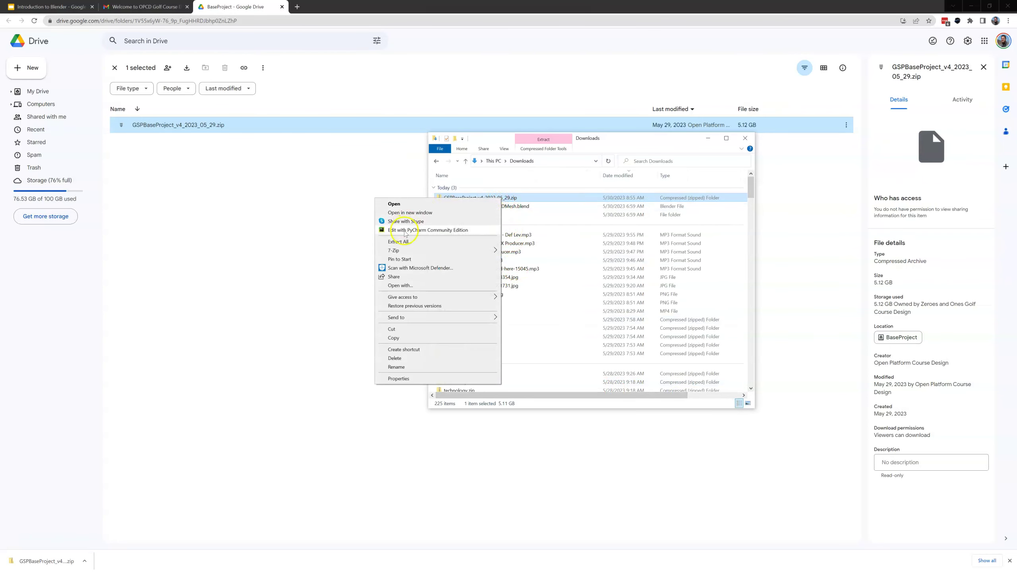
{"action": "left_click", "coordinate": [406, 243]}
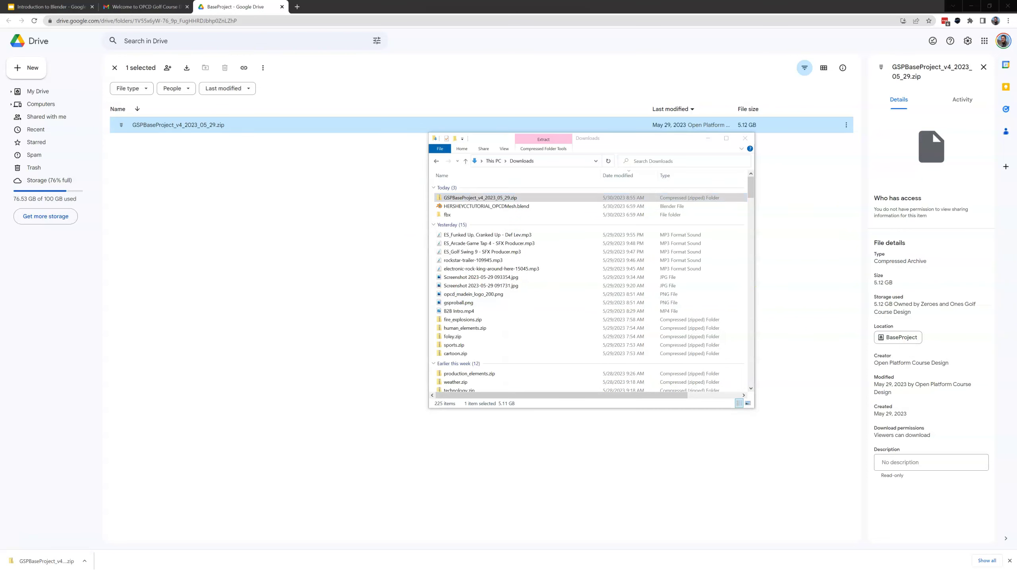
{"action": "left_click_drag", "start_coordinate": [541, 270], "coordinate": [308, 153]}
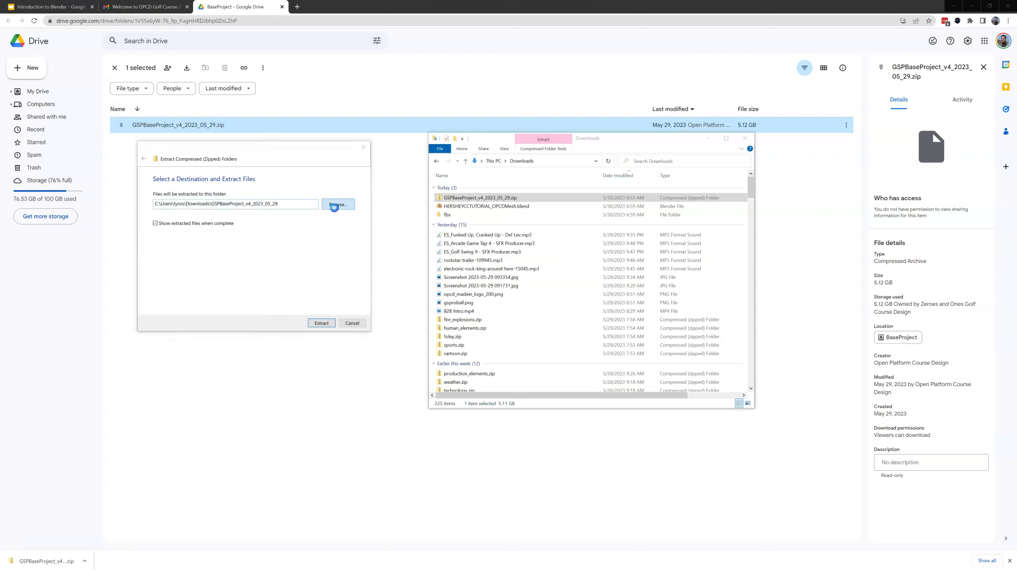
{"action": "left_click", "coordinate": [337, 205]}
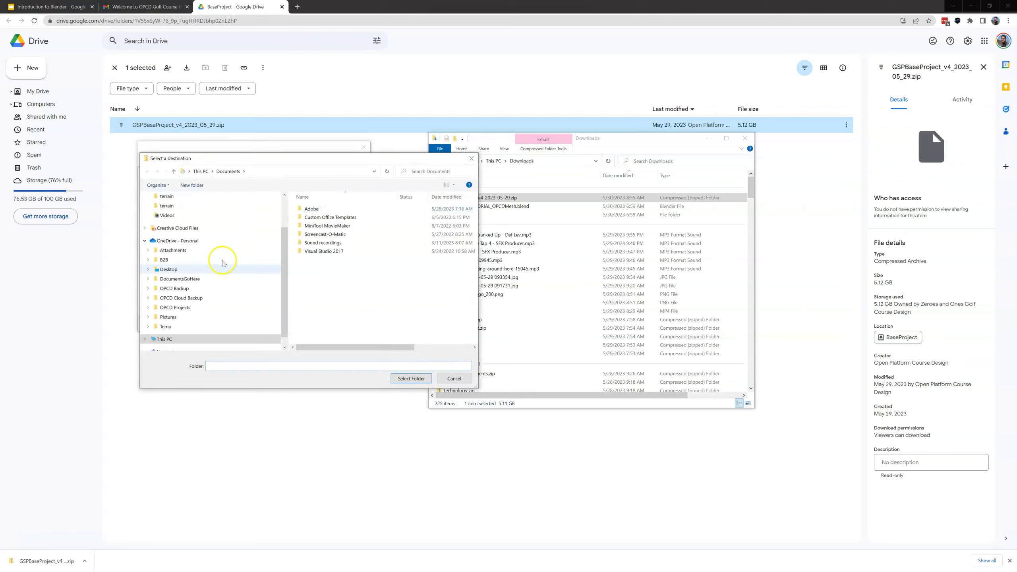
{"action": "scroll", "coordinate": [193, 305], "scroll_direction": "down", "scroll_amount": 3}
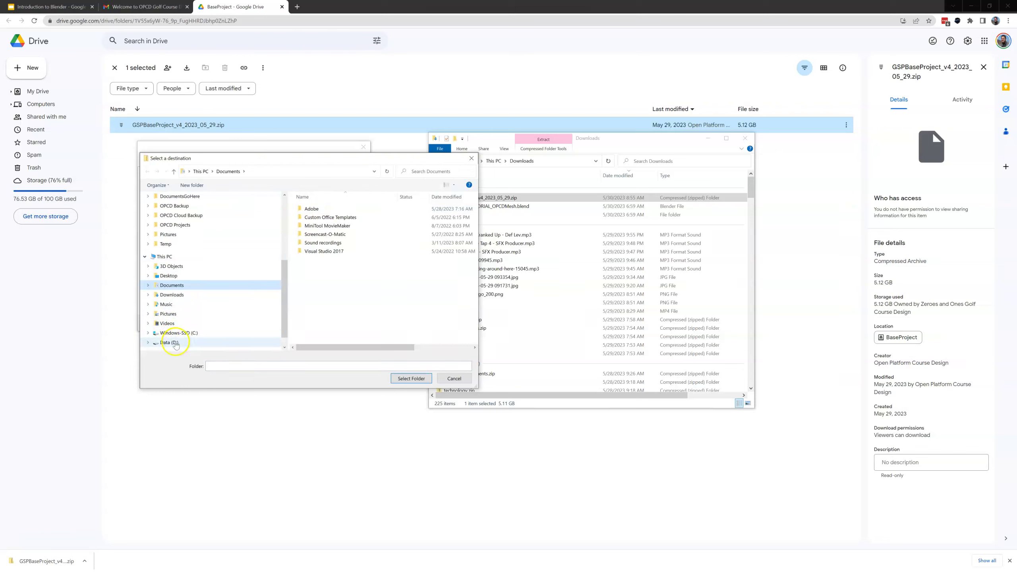
{"action": "left_click", "coordinate": [169, 342]}
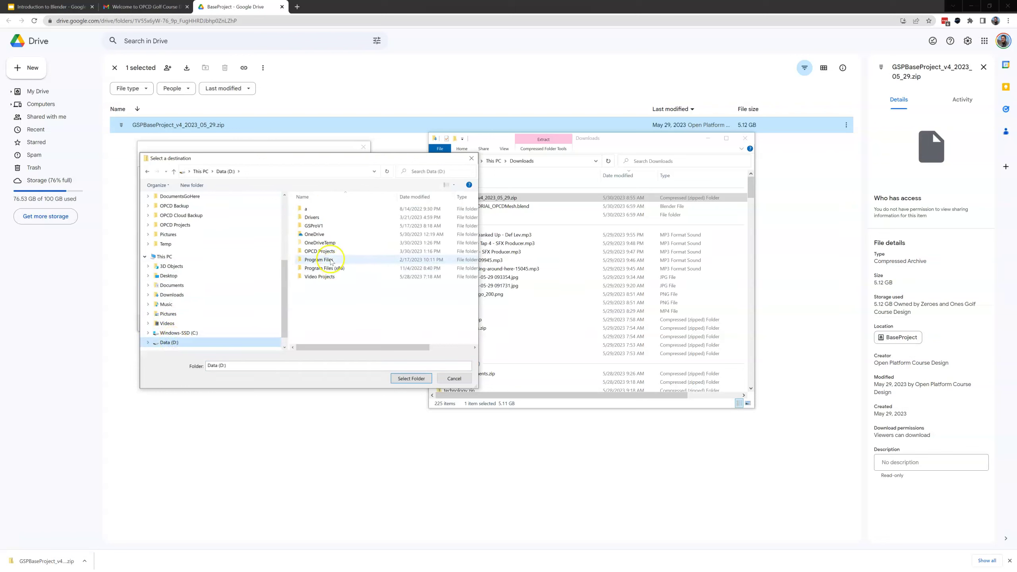
{"action": "left_click", "coordinate": [327, 252]}
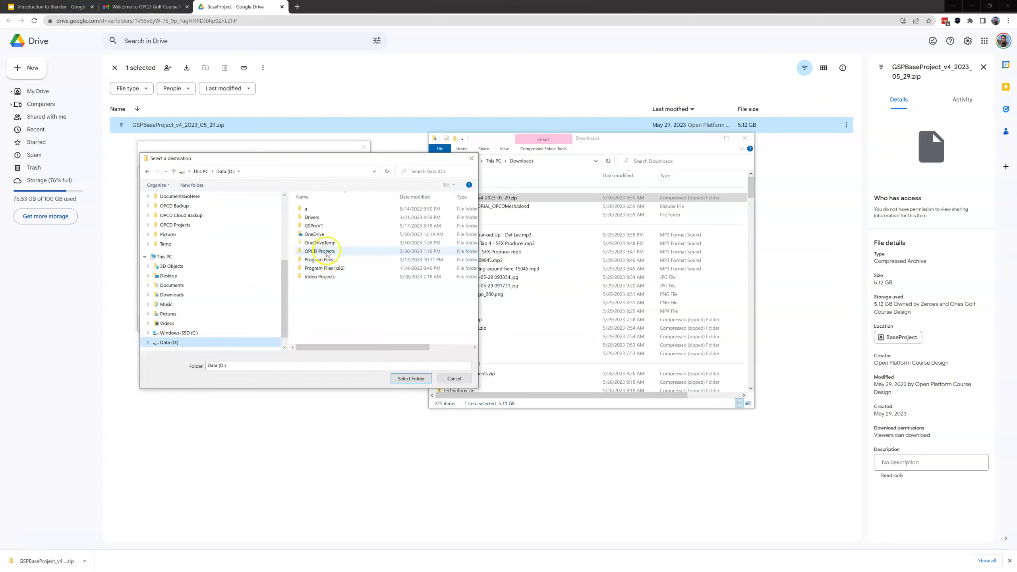
{"action": "double_click", "coordinate": [327, 252]}
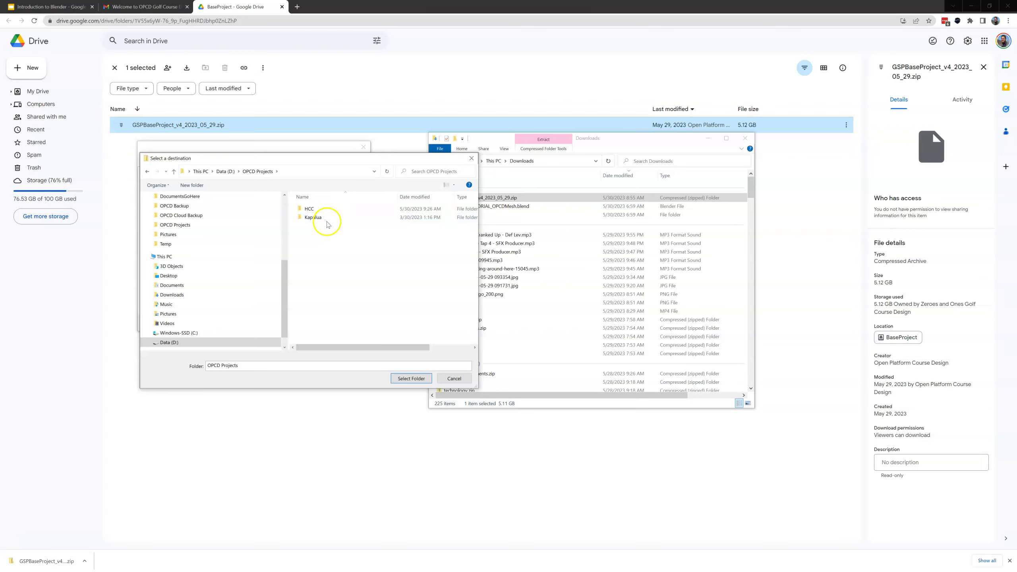
{"action": "double_click", "coordinate": [318, 210]}
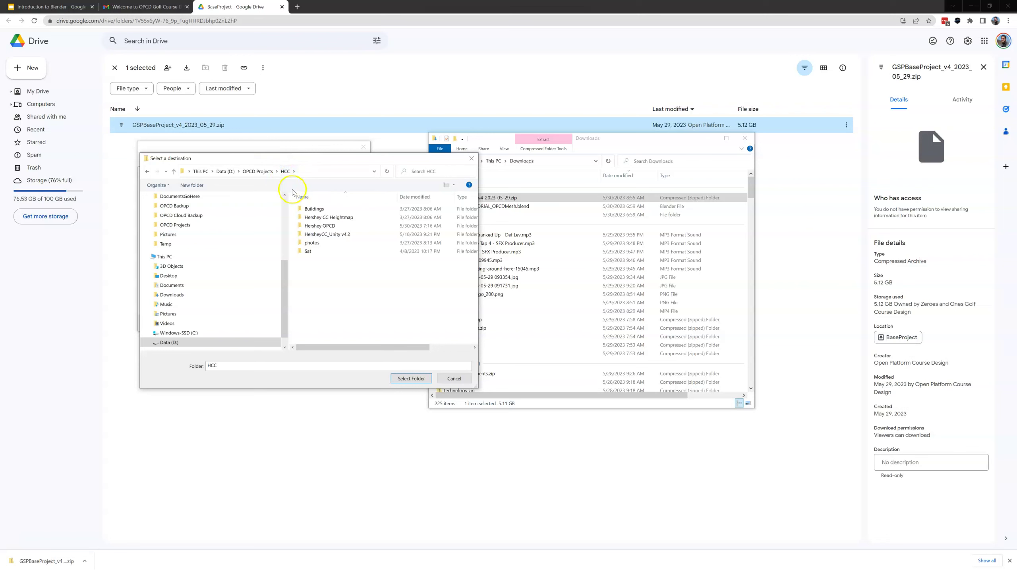
{"action": "left_click", "coordinate": [411, 379]}
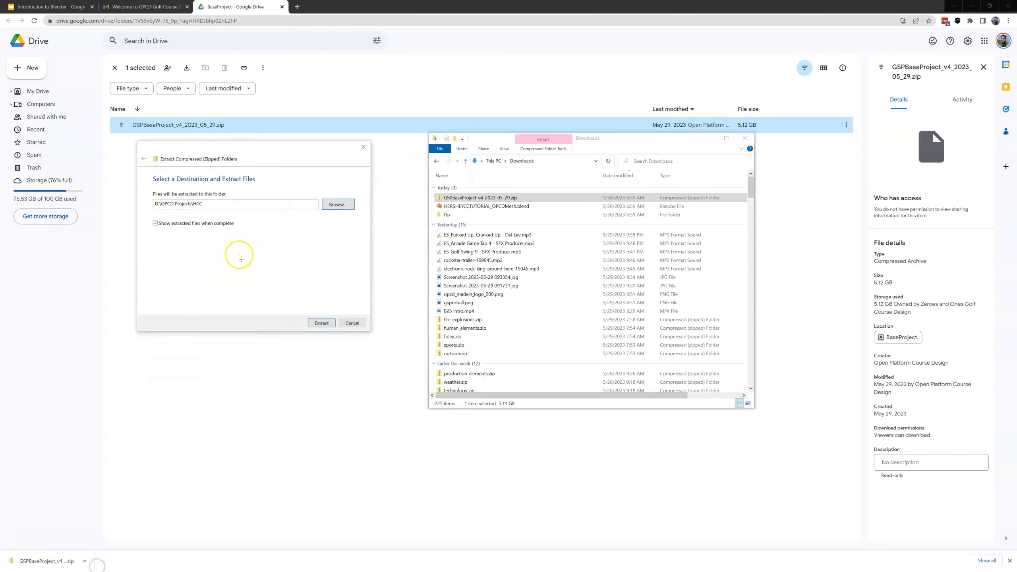
{"action": "left_click", "coordinate": [321, 323]}
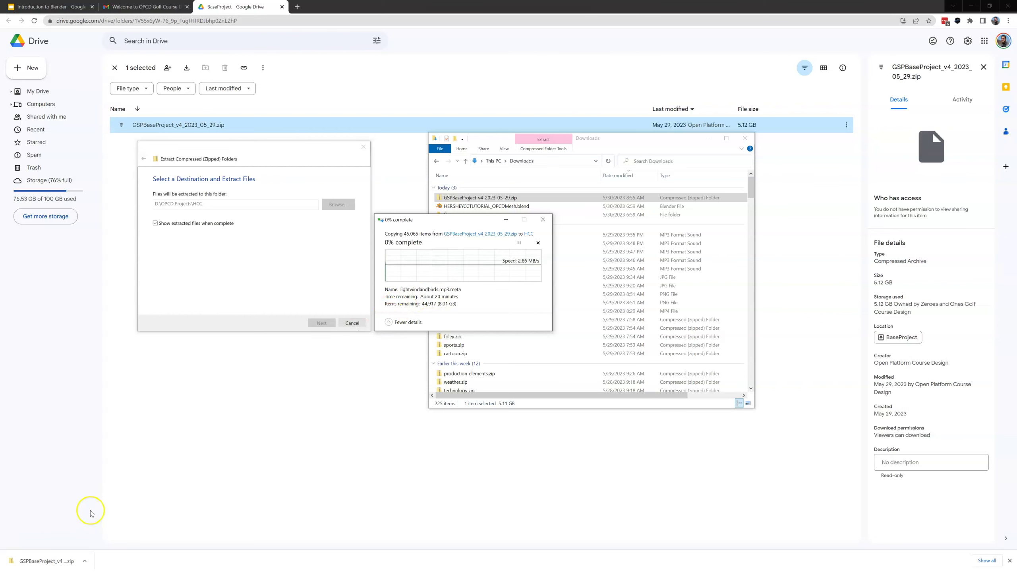
{"action": "left_click", "coordinate": [404, 267]}
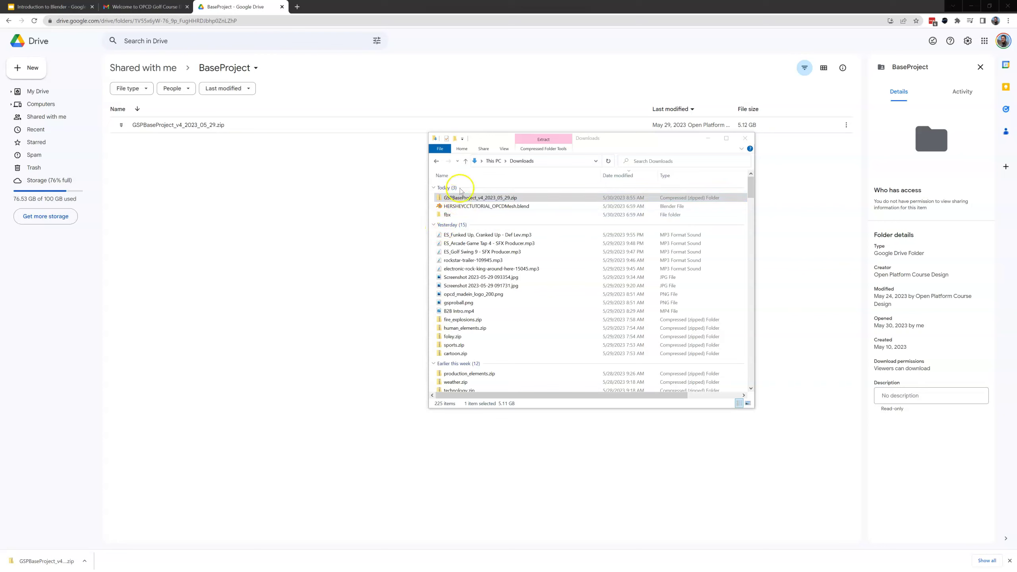
- Go to the HCC folder inside OPCD Projects on the Data (D:) drive
{"action": "left_click", "coordinate": [467, 161]}
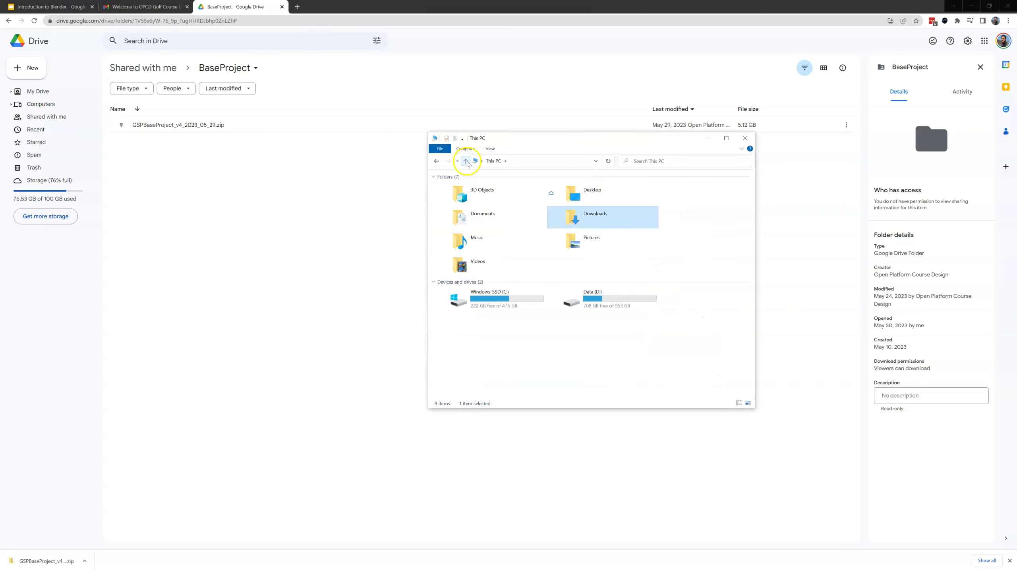
{"action": "left_click", "coordinate": [585, 295]}
{"action": "double_click", "coordinate": [586, 295]}
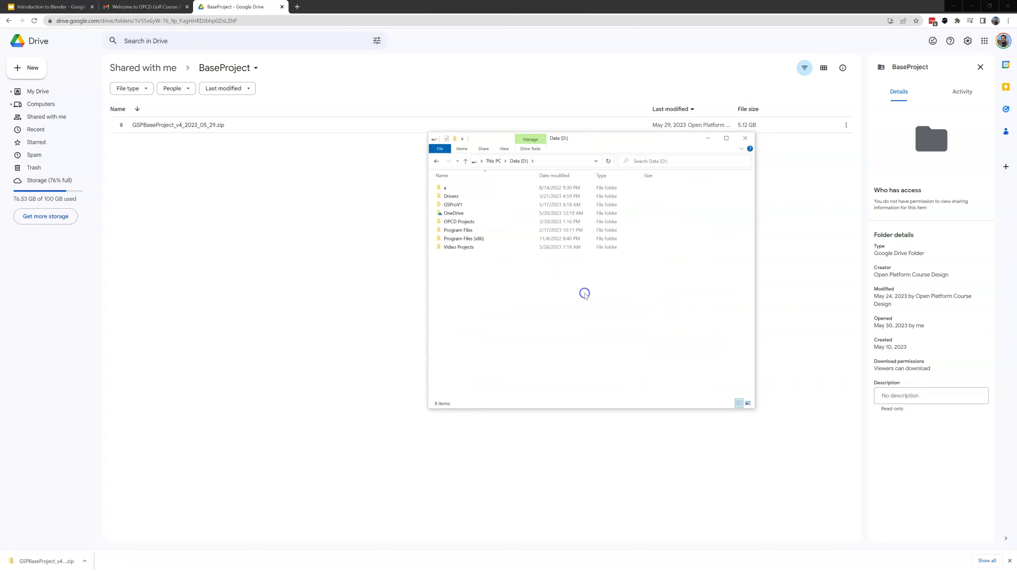
{"action": "double_click", "coordinate": [467, 221]}
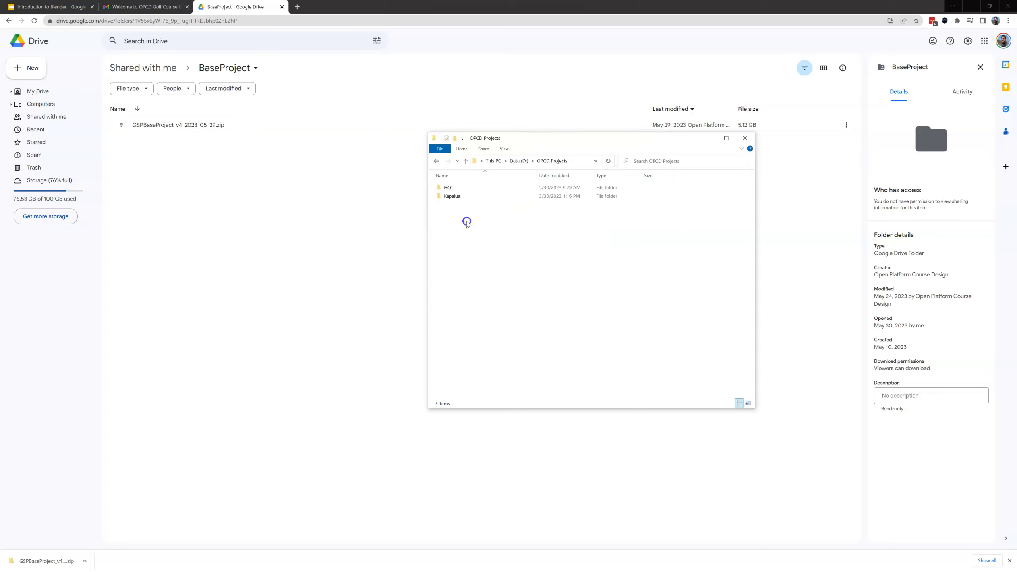
{"action": "left_click", "coordinate": [449, 188]}
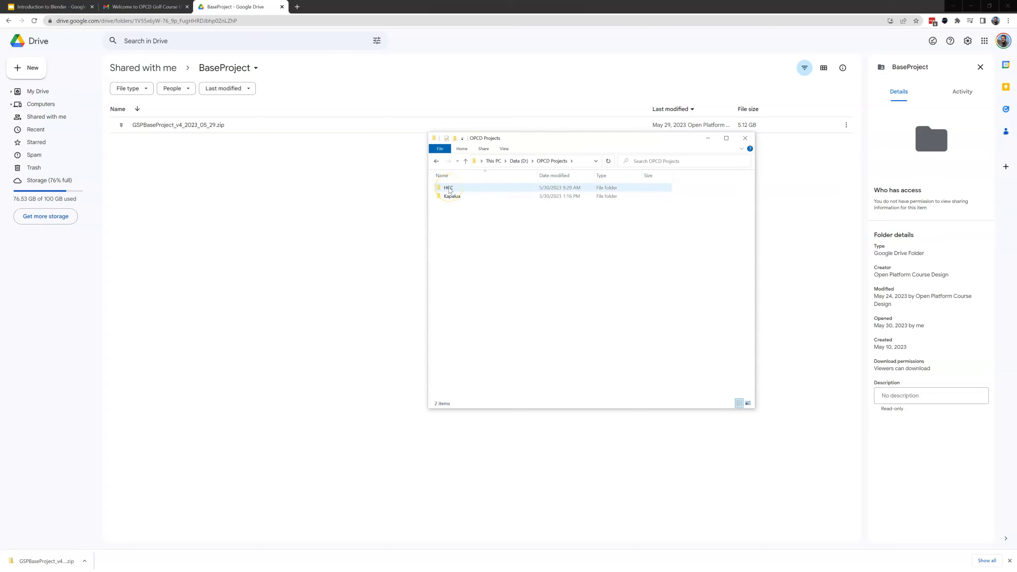
{"action": "double_click", "coordinate": [449, 188]}
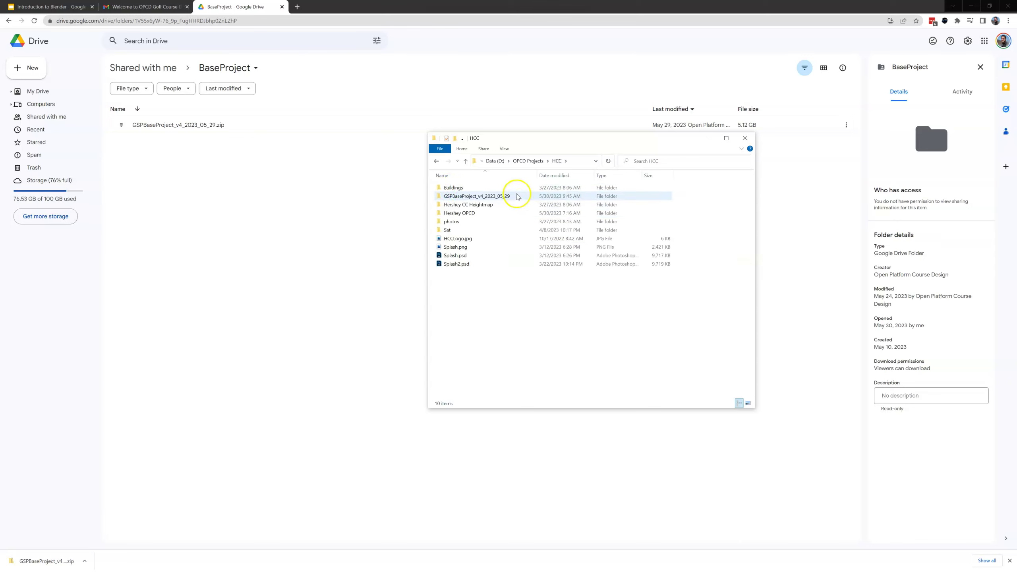
- Examine the contents of the extracted GSPBaseProject_v4_2023_05_29 folder and return to the HCC folder
{"action": "mouse_move", "coordinate": [513, 197]}
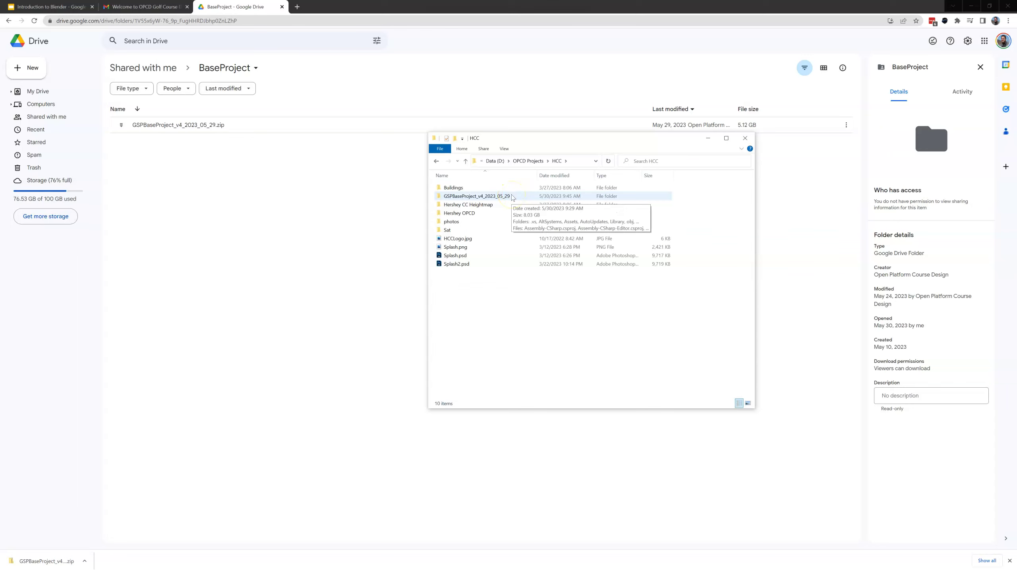
{"action": "double_click", "coordinate": [513, 197]}
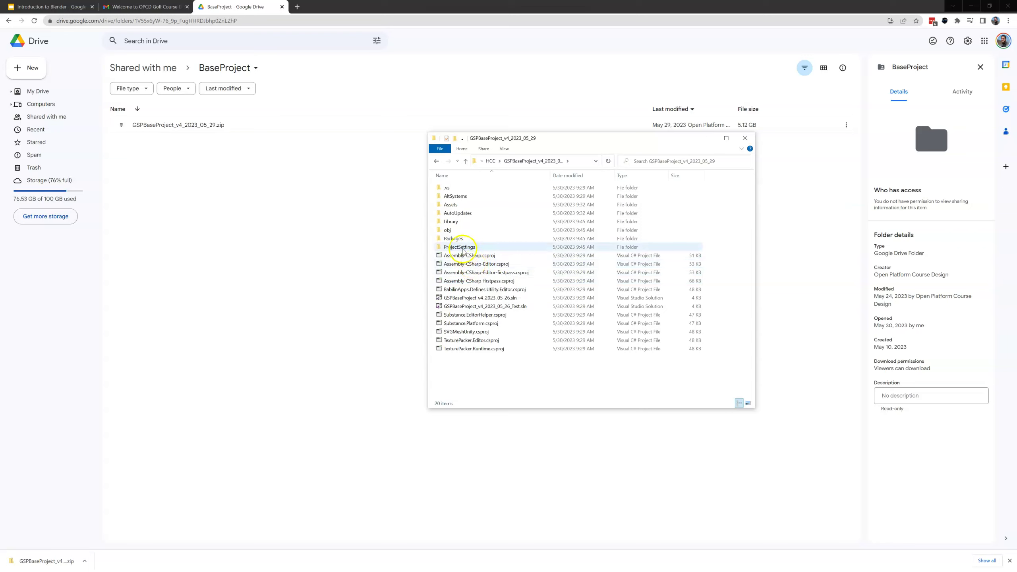
{"action": "left_click", "coordinate": [467, 162]}
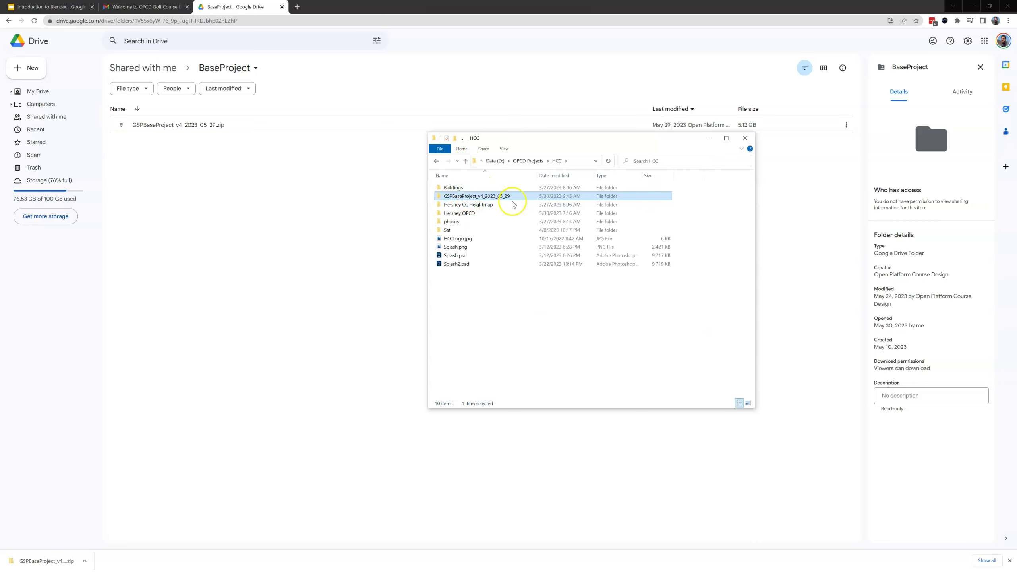
- Rename the extracted GSPBaseProject_v4_2023_05_29 folder as HCC_Unity
{"action": "left_click", "coordinate": [486, 198]}
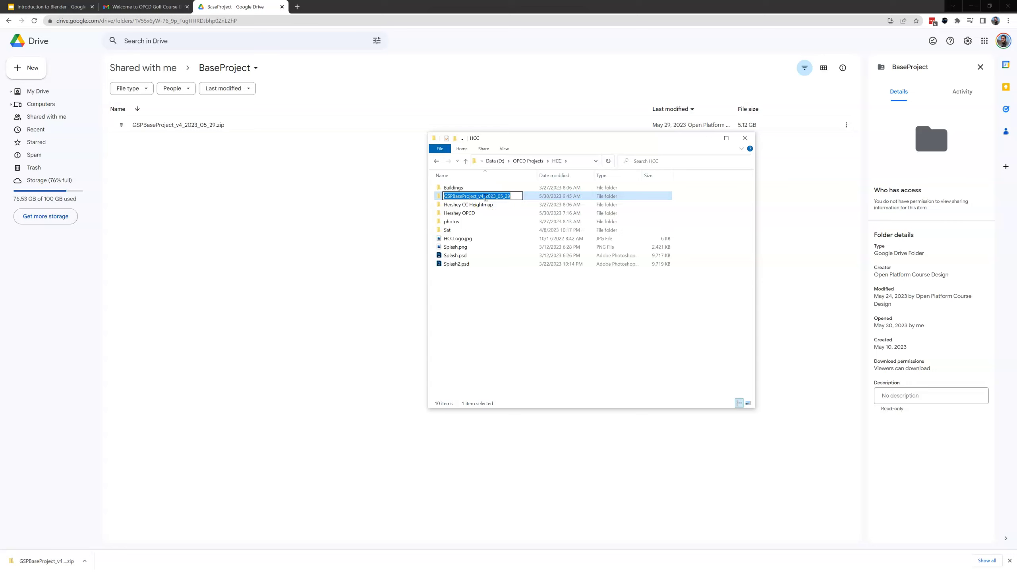
{"action": "type", "text": "HCC_Unity"}
{"action": "key", "text": "Return"}
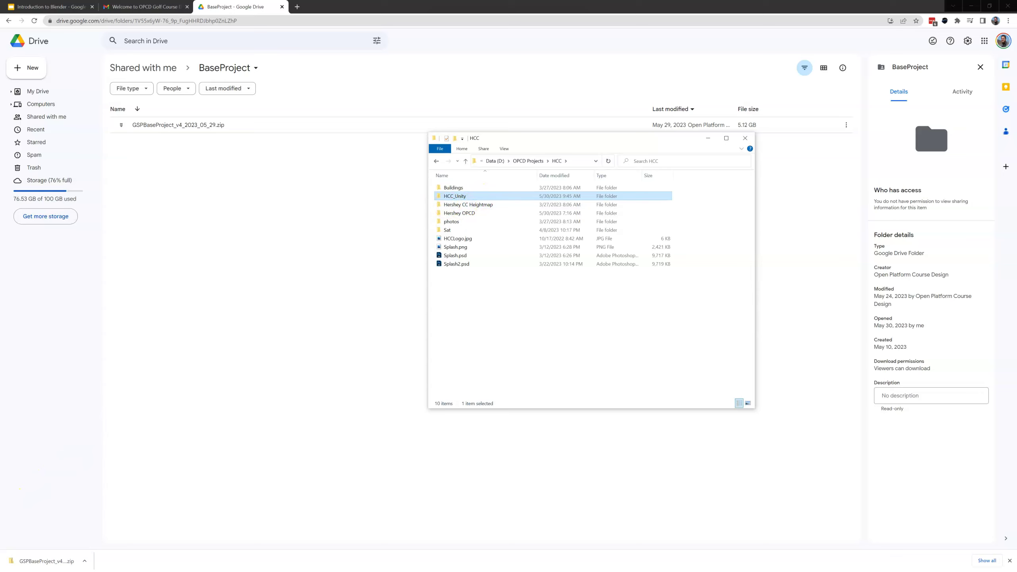
- Append the base project's release date to the Unity folder's name, making it HCC_Unity_2023_05_29
{"action": "left_click", "coordinate": [223, 361]}
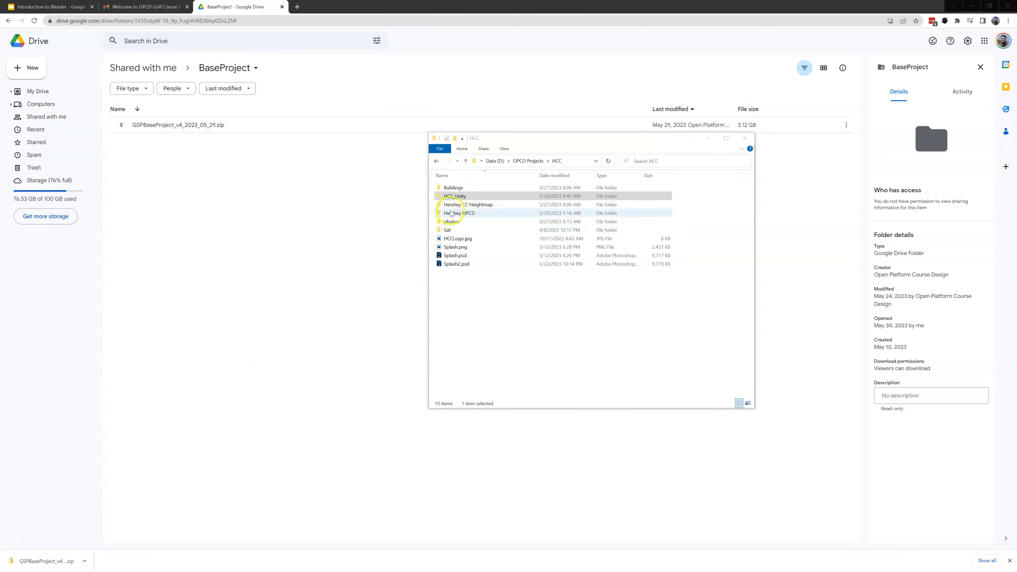
{"action": "left_click", "coordinate": [454, 198]}
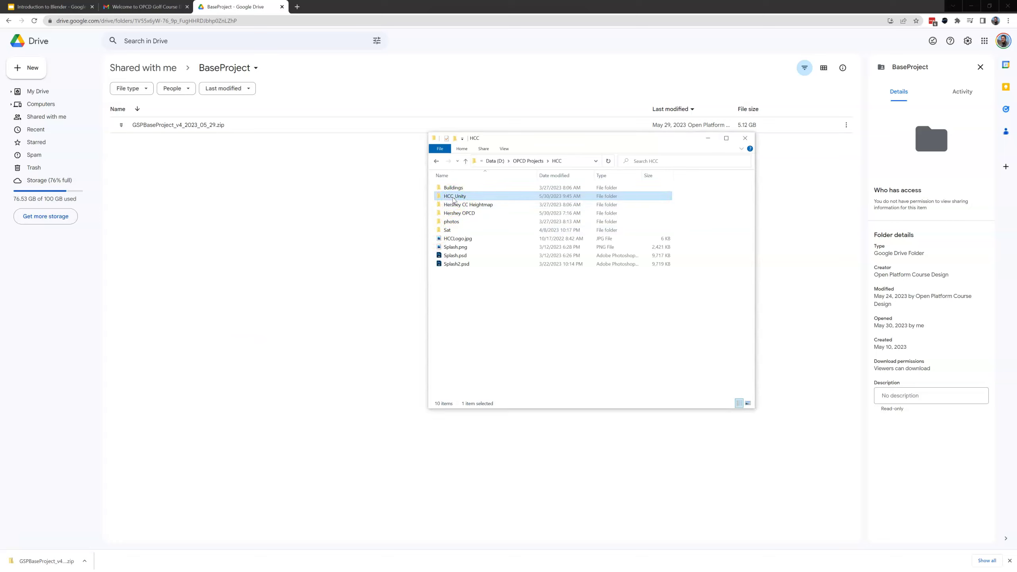
{"action": "left_click", "coordinate": [454, 198]}
{"action": "left_click", "coordinate": [471, 197]}
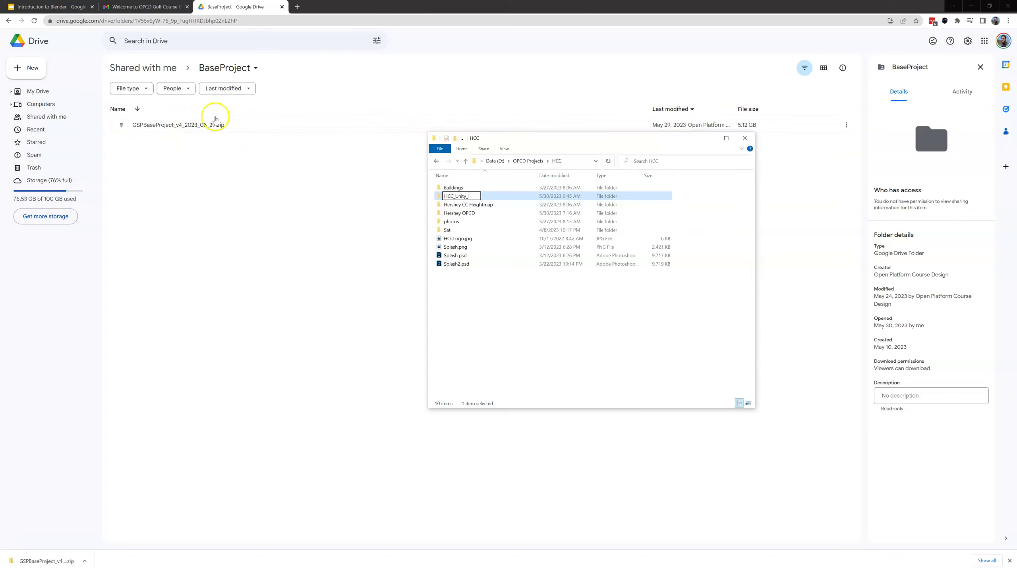
{"action": "type", "text": "_2023_05_29"}
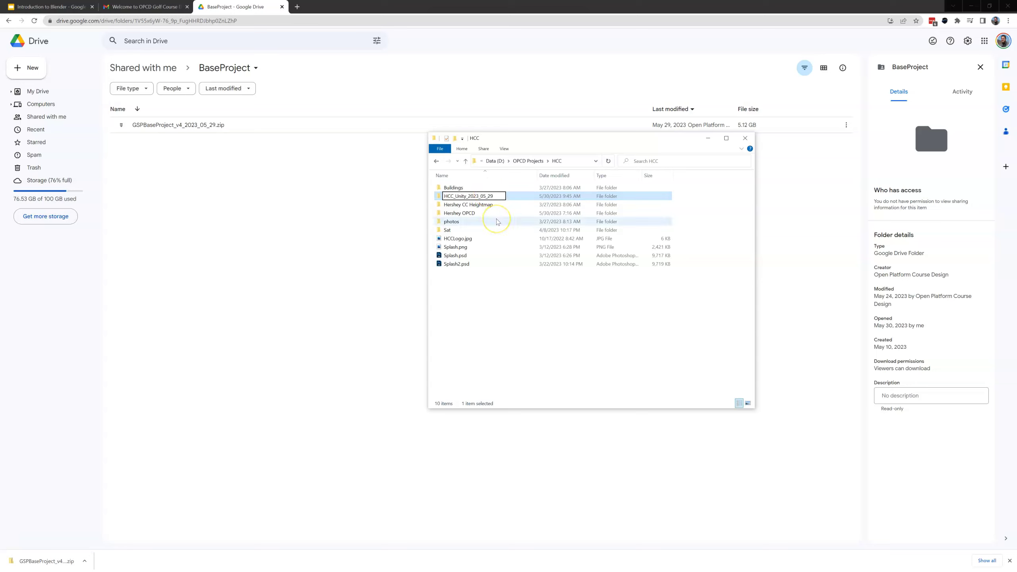
{"action": "key", "text": "Return"}
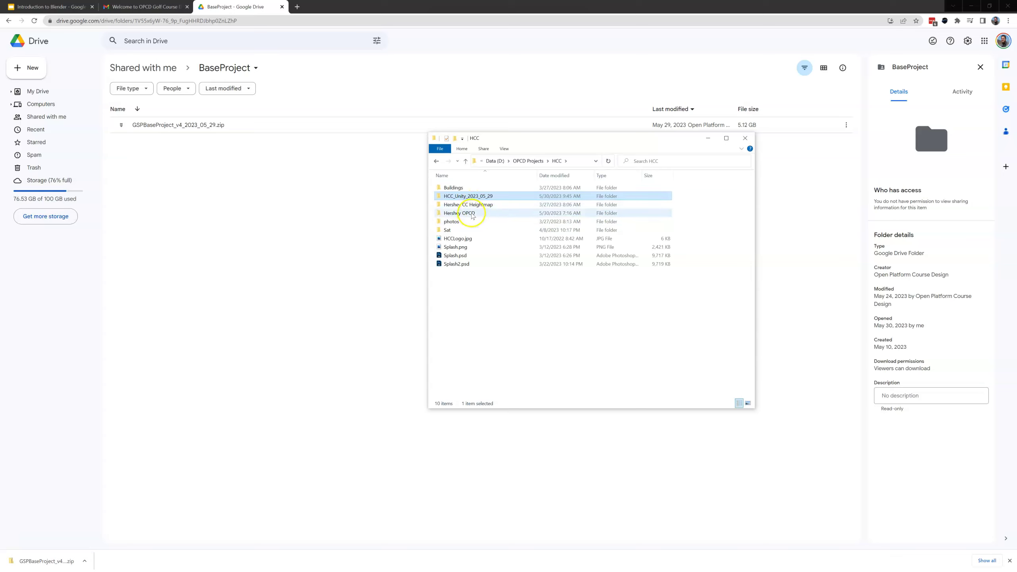
{"action": "mouse_move", "coordinate": [473, 216]}
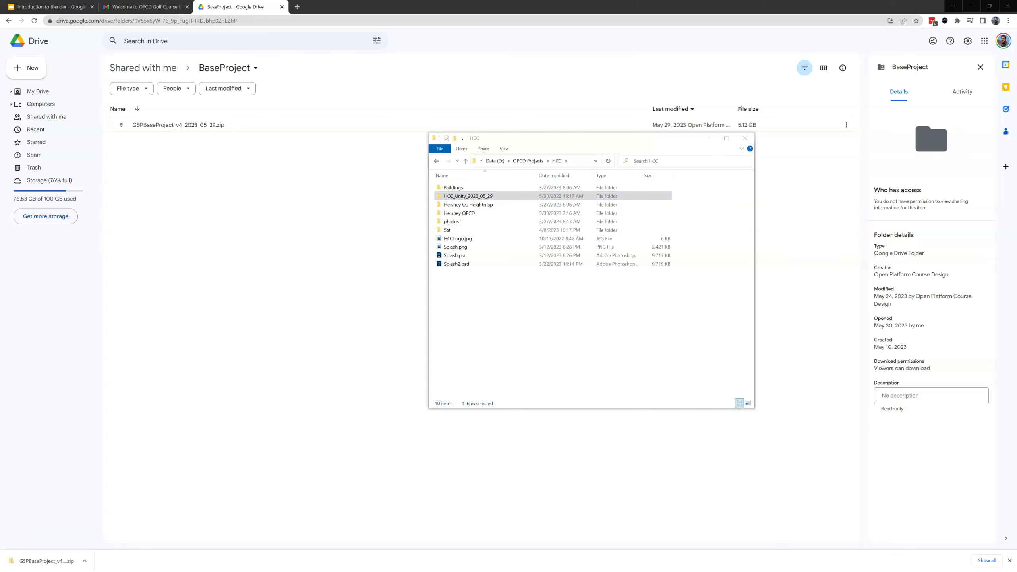
- Switch to Unity Hub and add the HCC_Unity_2023_05_29 project from disk, found in D:\OPCD Projects\HCC
{"action": "left_click", "coordinate": [1002, 148]}
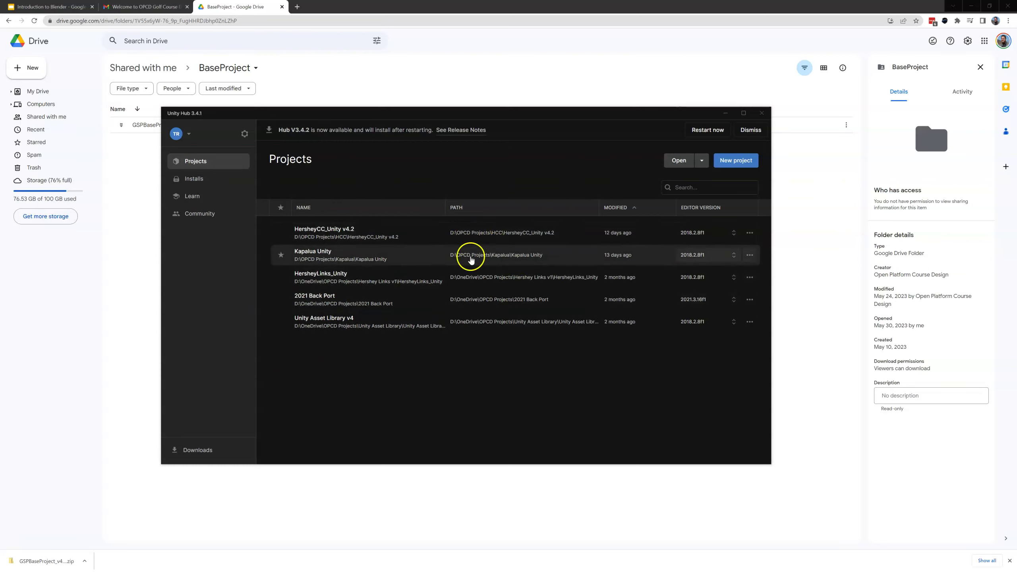
{"action": "left_click", "coordinate": [701, 160]}
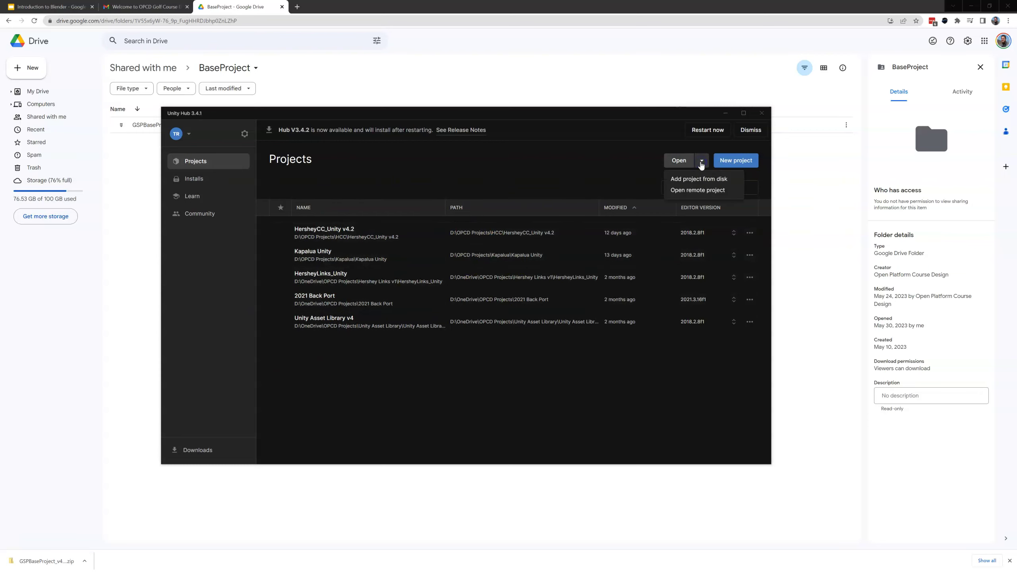
{"action": "left_click", "coordinate": [702, 181]}
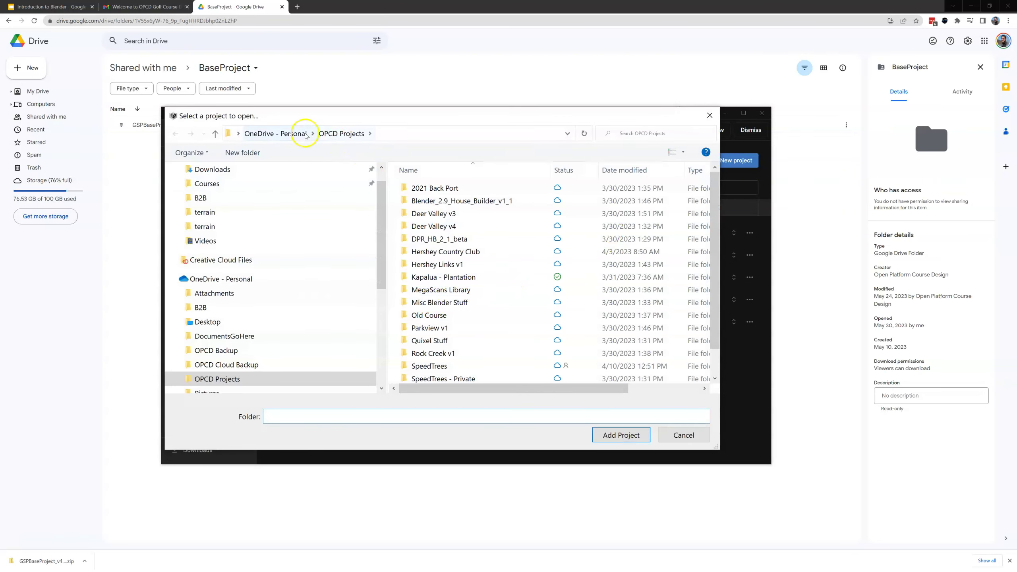
{"action": "scroll", "coordinate": [270, 259], "scroll_direction": "down", "scroll_amount": 1}
{"action": "scroll", "coordinate": [271, 281], "scroll_direction": "down", "scroll_amount": 4}
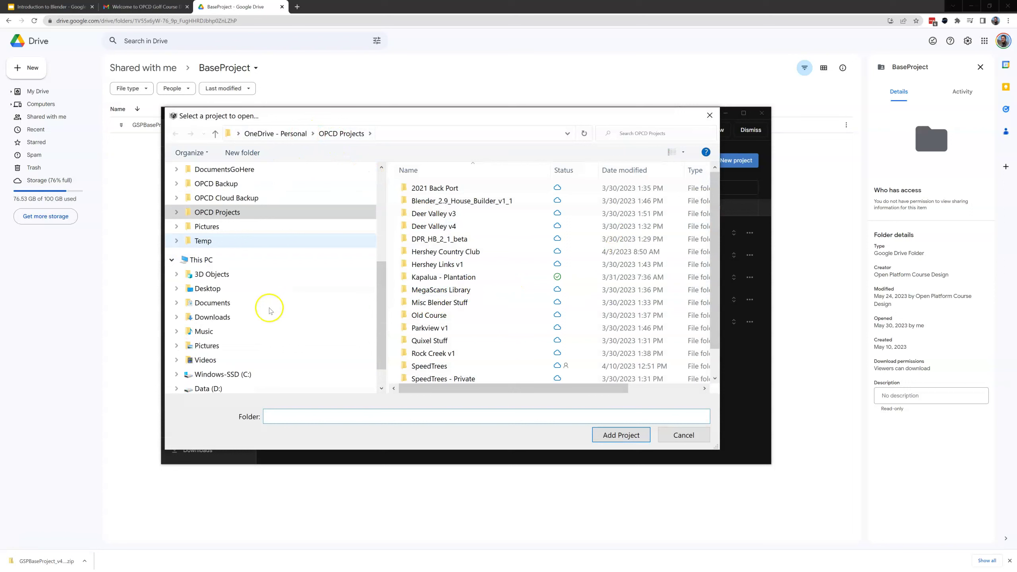
{"action": "left_click", "coordinate": [208, 360]}
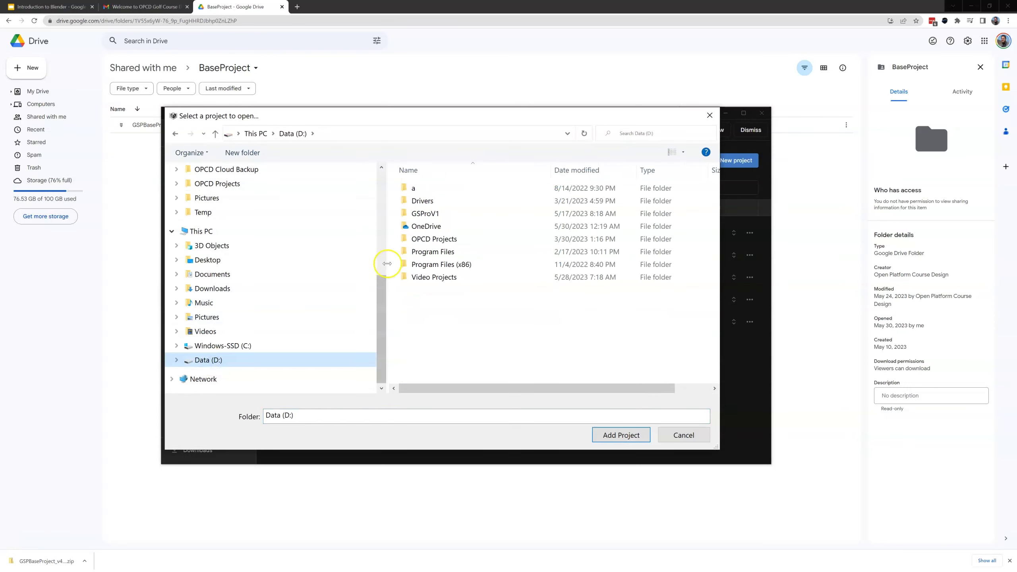
{"action": "double_click", "coordinate": [420, 239]}
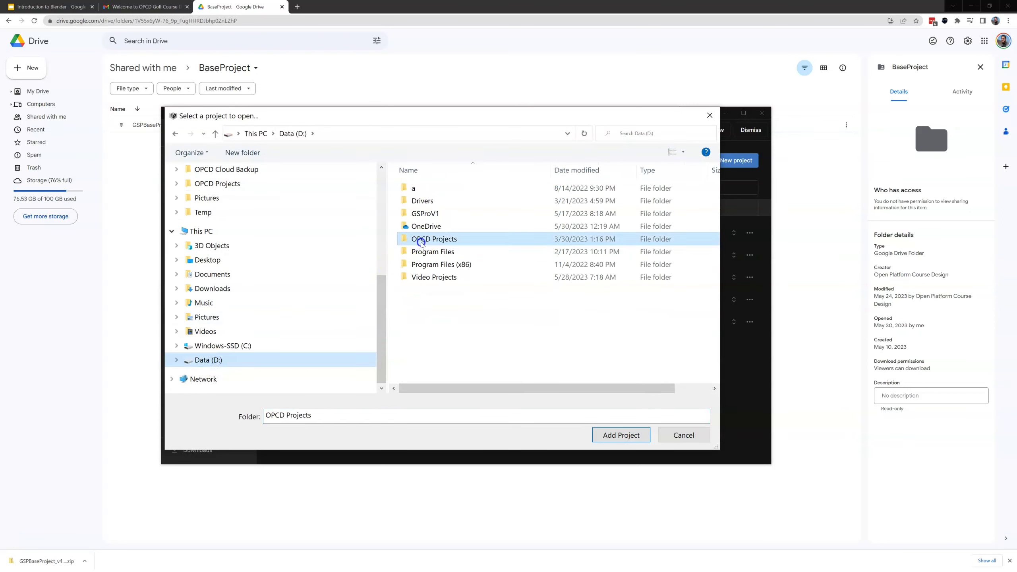
{"action": "double_click", "coordinate": [418, 188]}
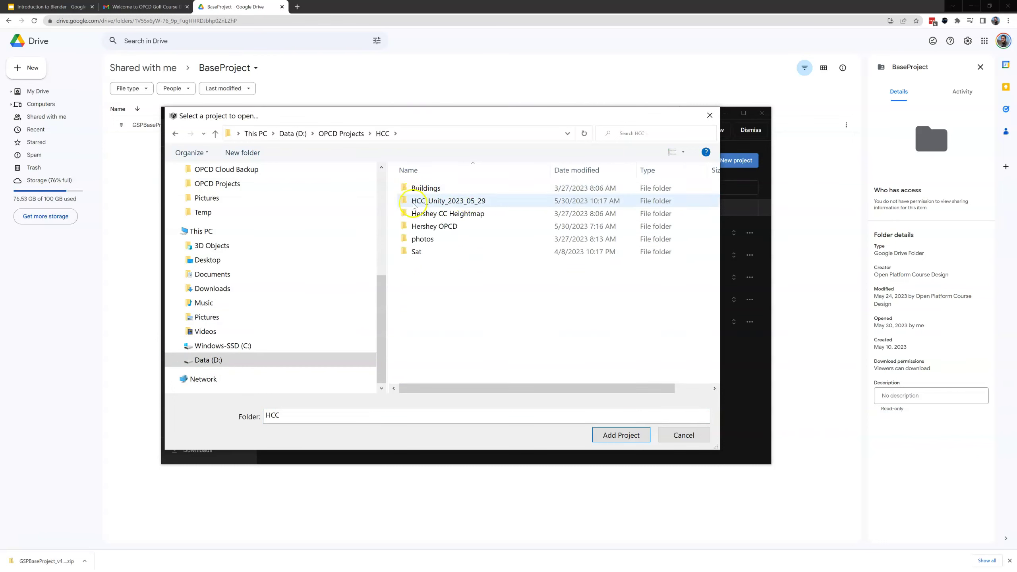
{"action": "left_click", "coordinate": [449, 202]}
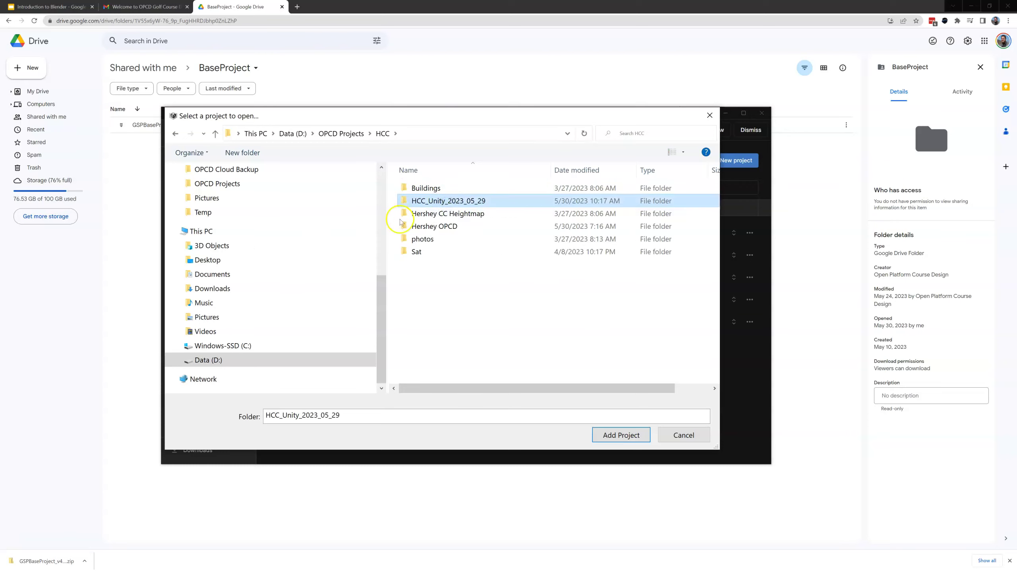
{"action": "left_click", "coordinate": [613, 435]}
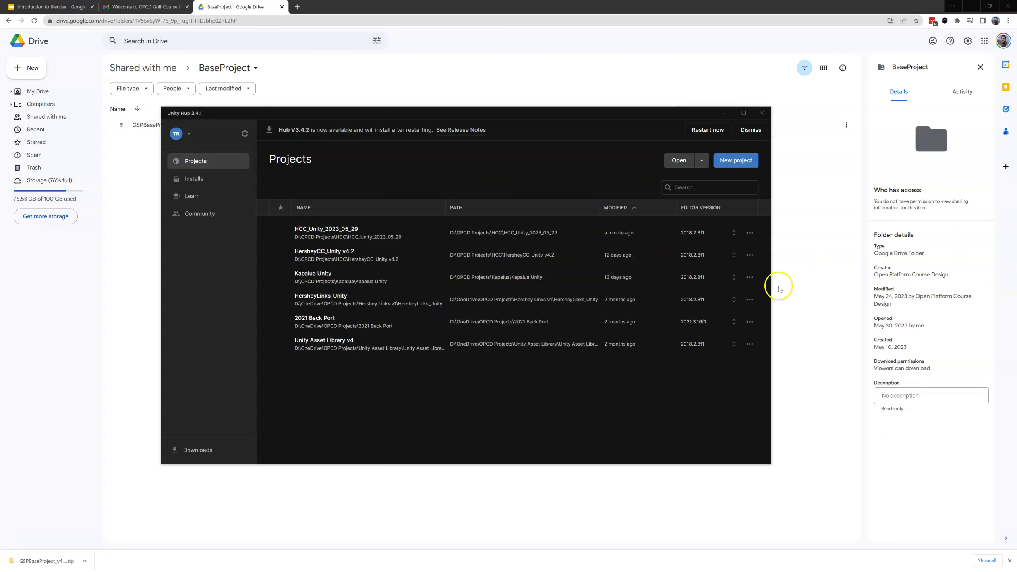
- Open the HCC_Unity_2023_05_29 project and agree to the OPCD Base Project terms and conditions
{"action": "left_click", "coordinate": [354, 239]}
{"action": "left_click_drag", "start_coordinate": [1013, 265], "coordinate": [394, 124]}
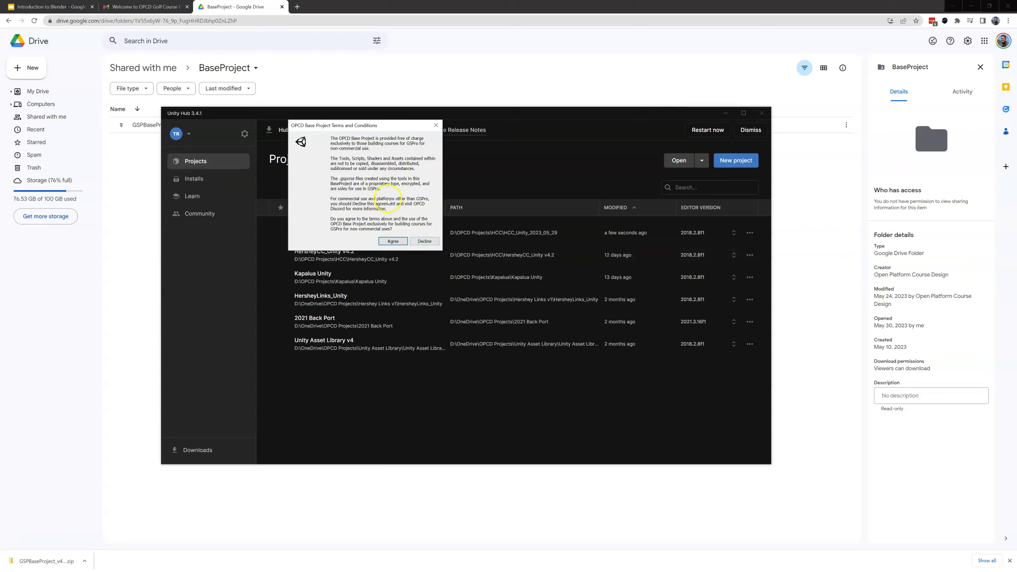
{"action": "left_click", "coordinate": [393, 241]}
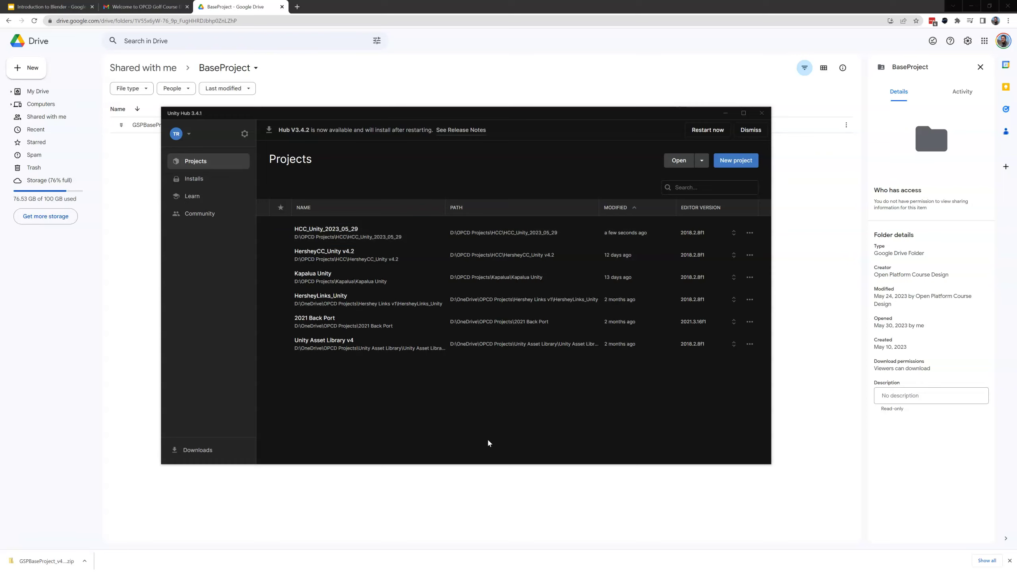
- Bring the Unity editor window fully into view, maximize it and show the Console
{"action": "left_click", "coordinate": [631, 312]}
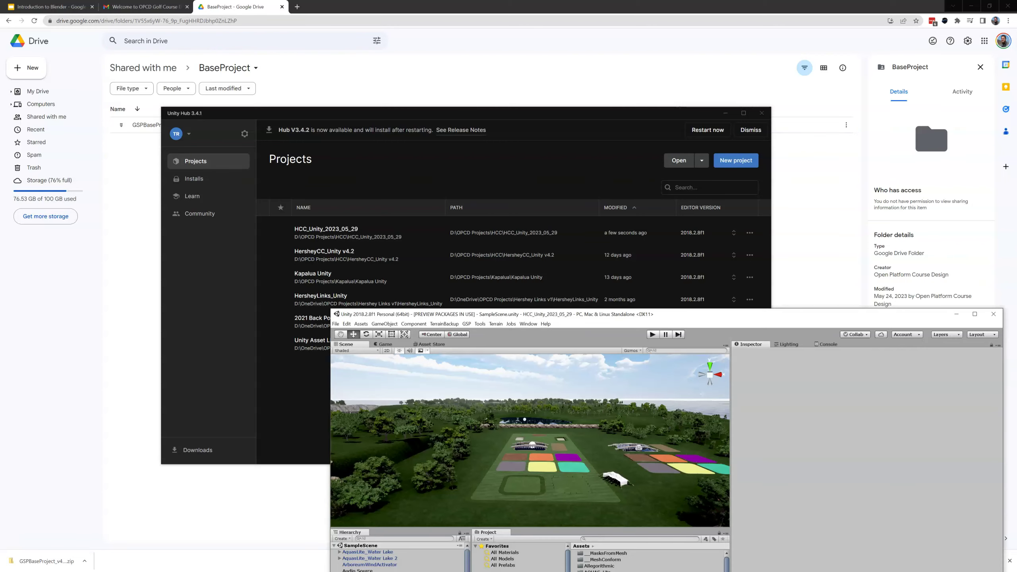
{"action": "left_click_drag", "start_coordinate": [769, 319], "coordinate": [547, 78]}
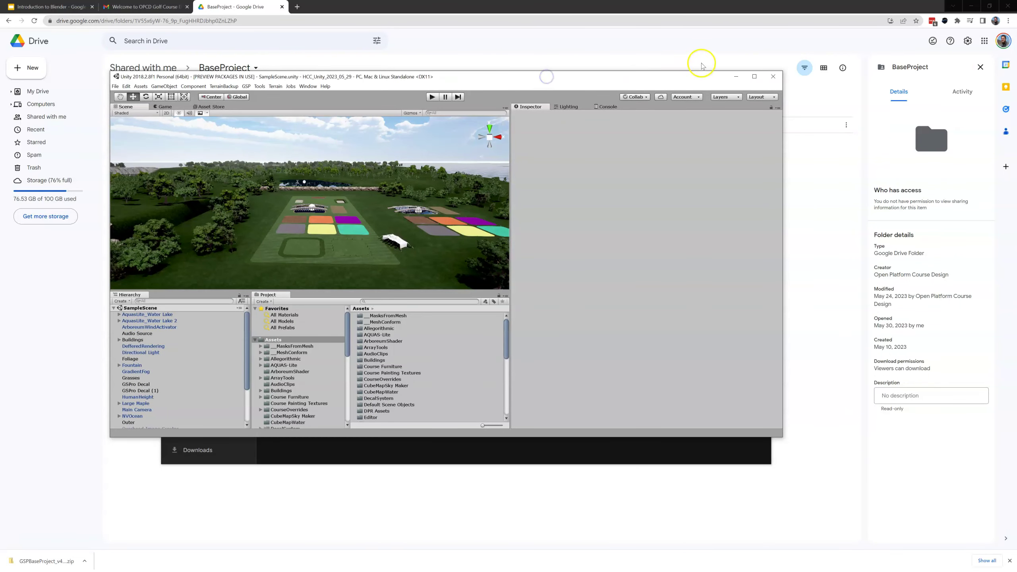
{"action": "left_click", "coordinate": [754, 77]}
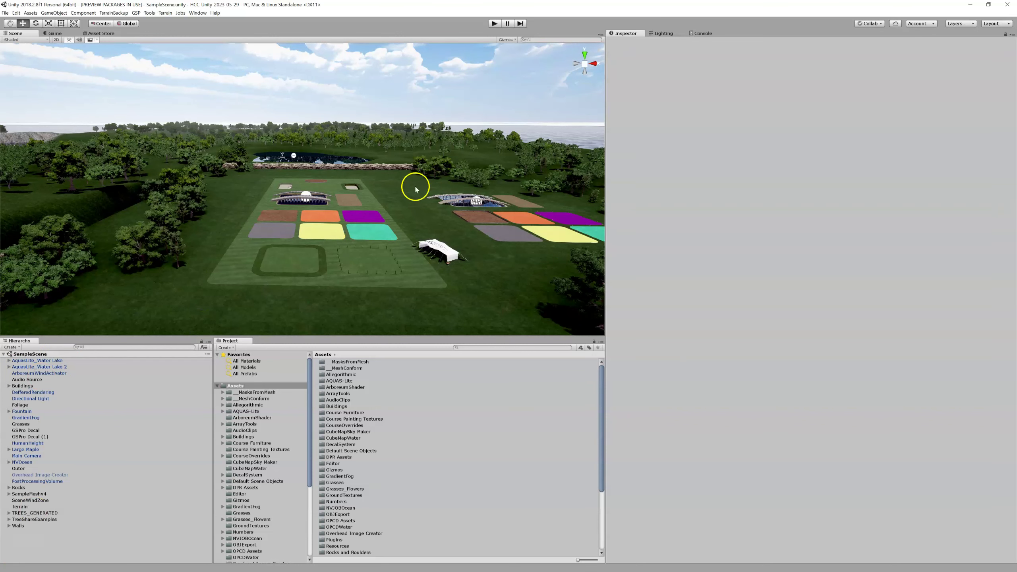
{"action": "left_click", "coordinate": [701, 34]}
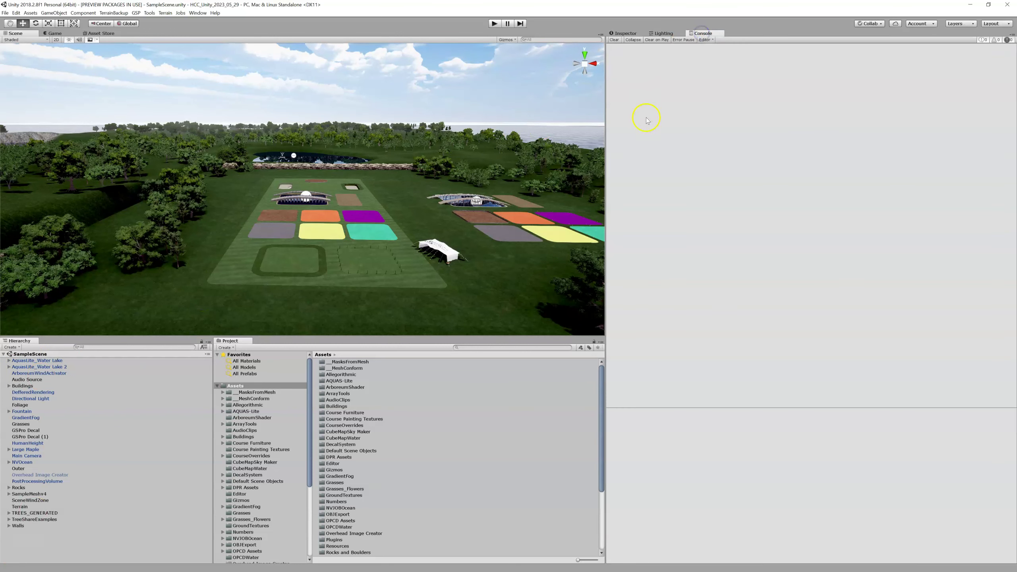